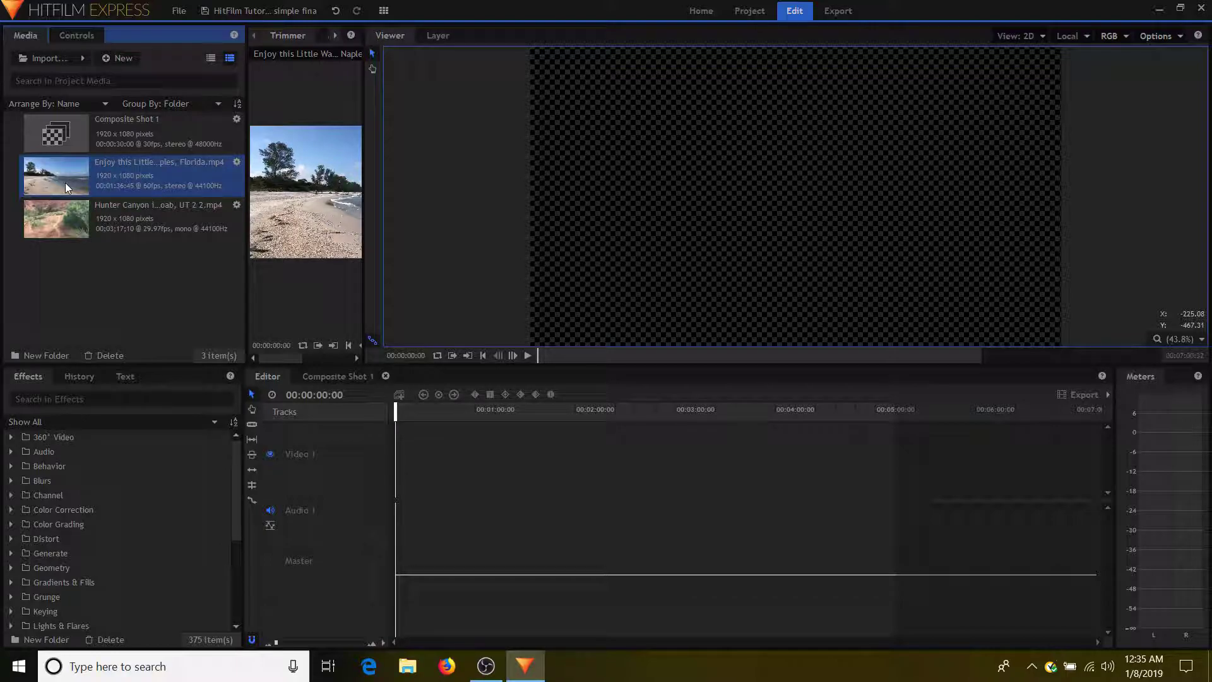
- Place the Florida beach clip at the start of the Video 1 track, followed directly by the Hunter Canyon clip
left_click_drag(66, 184, 396, 491)
left_click_drag(35, 216, 560, 494)
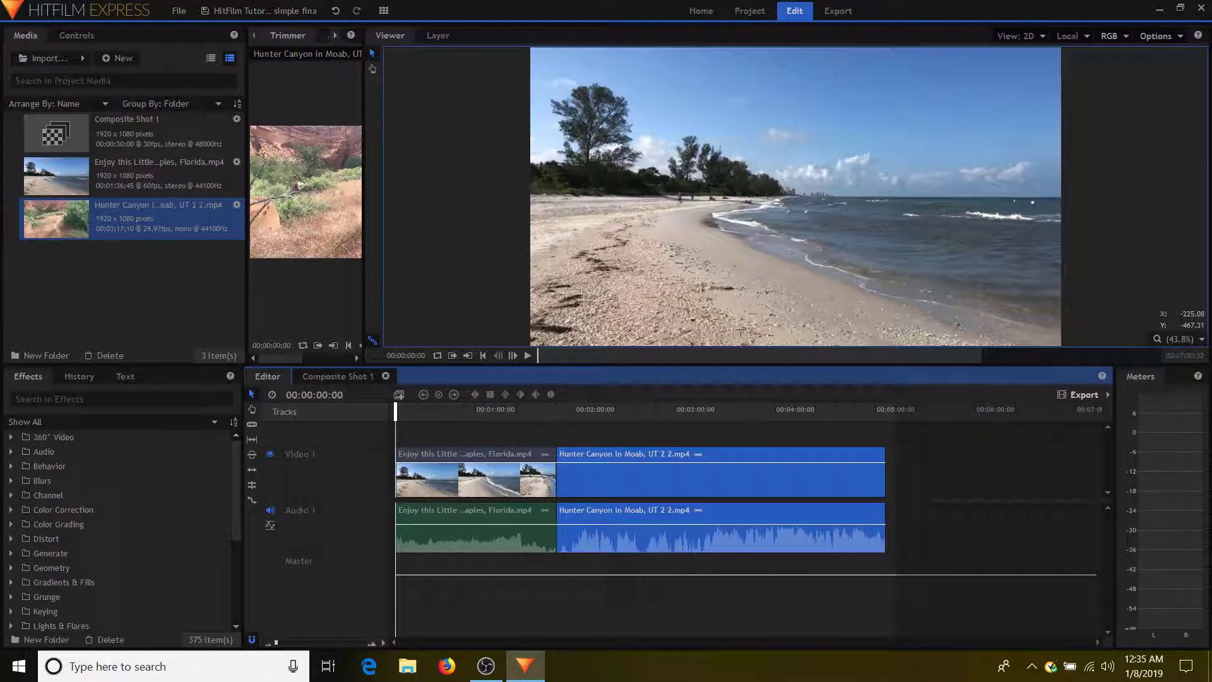
- Browse the effects library to the contents of the Transitions - Video folder
left_click(32, 375)
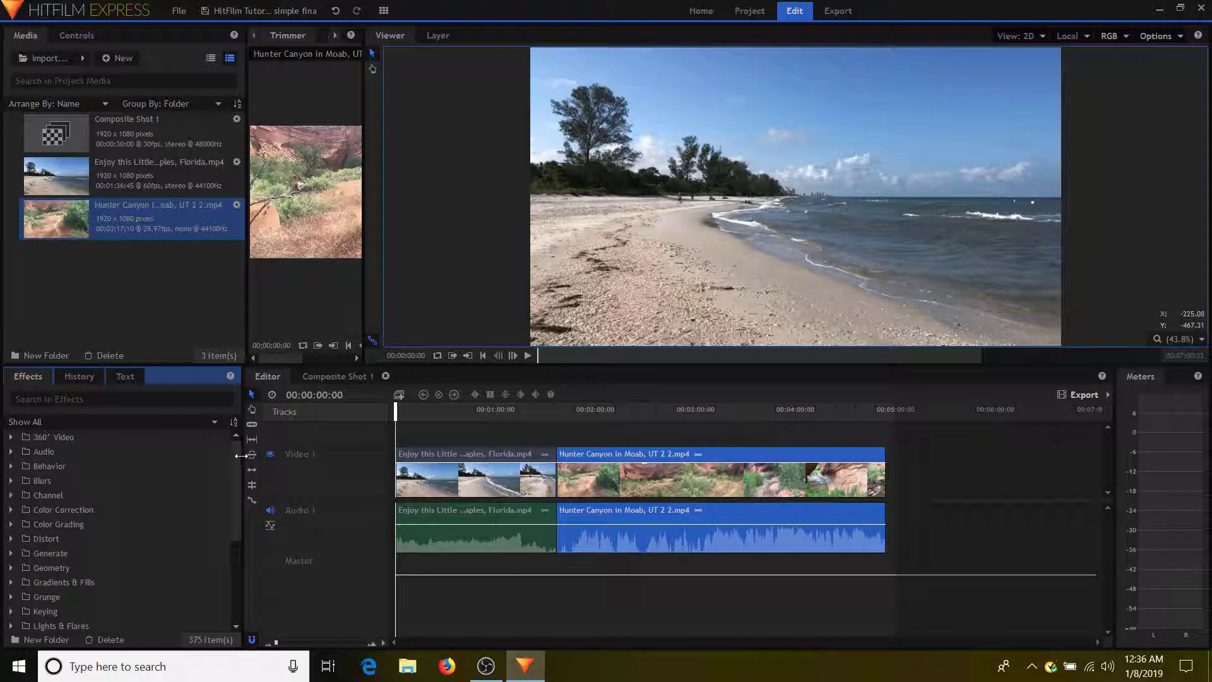
left_click_drag(238, 449, 236, 536)
left_click(117, 579)
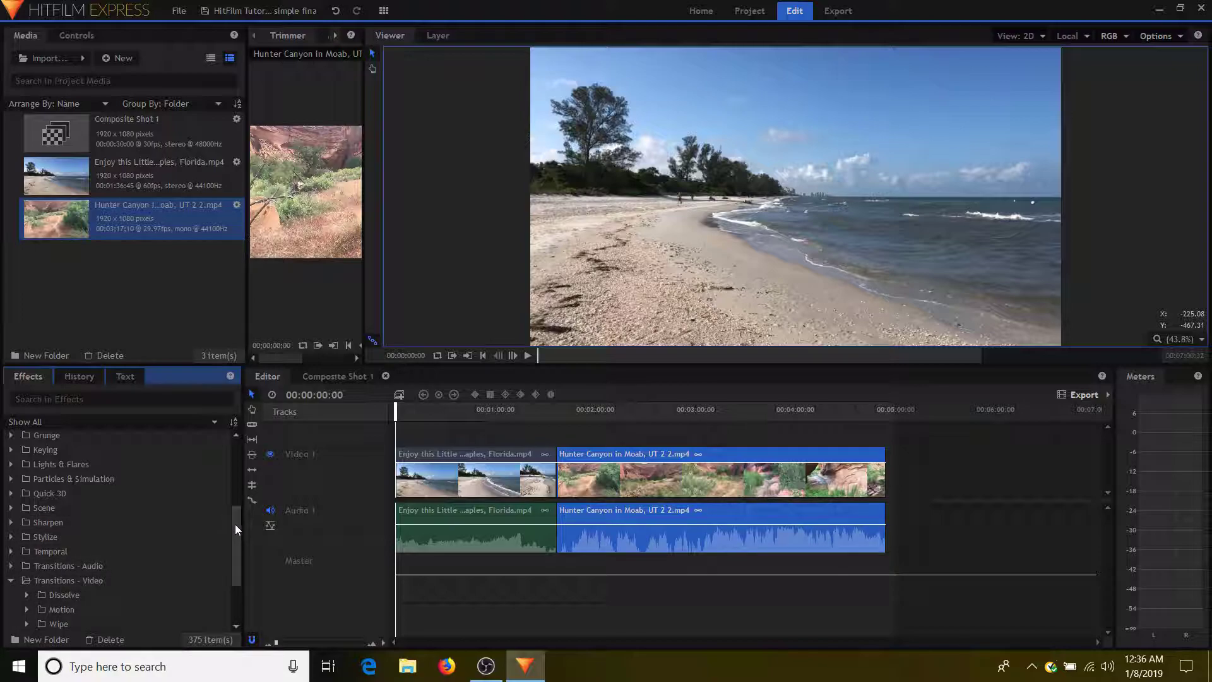
left_click_drag(235, 524, 230, 570)
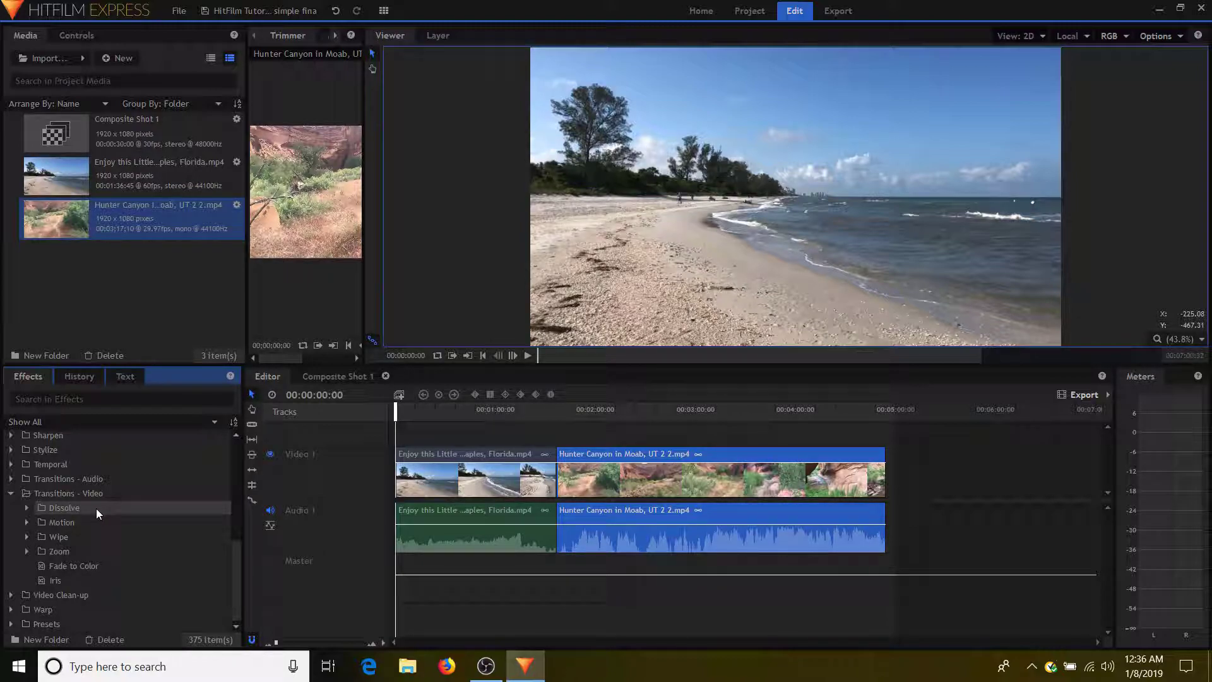
- Scrub and play through the hard cut between the beach and canyon clips to review it
left_click(397, 409)
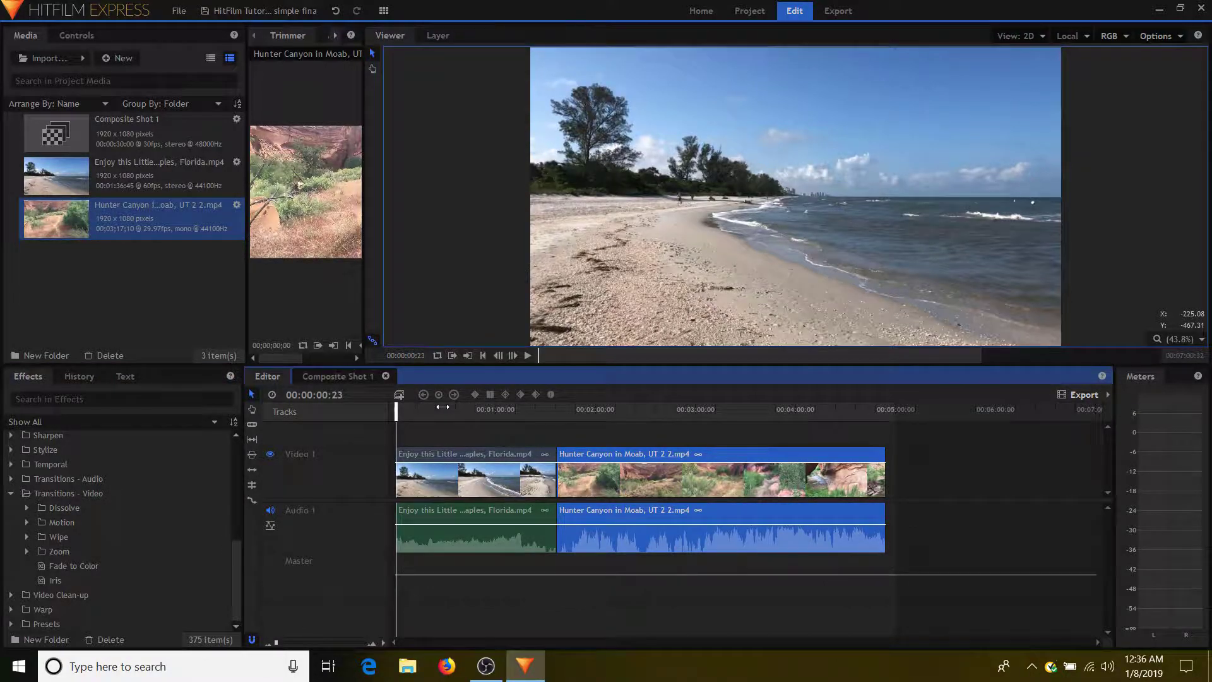
left_click_drag(401, 409, 481, 409)
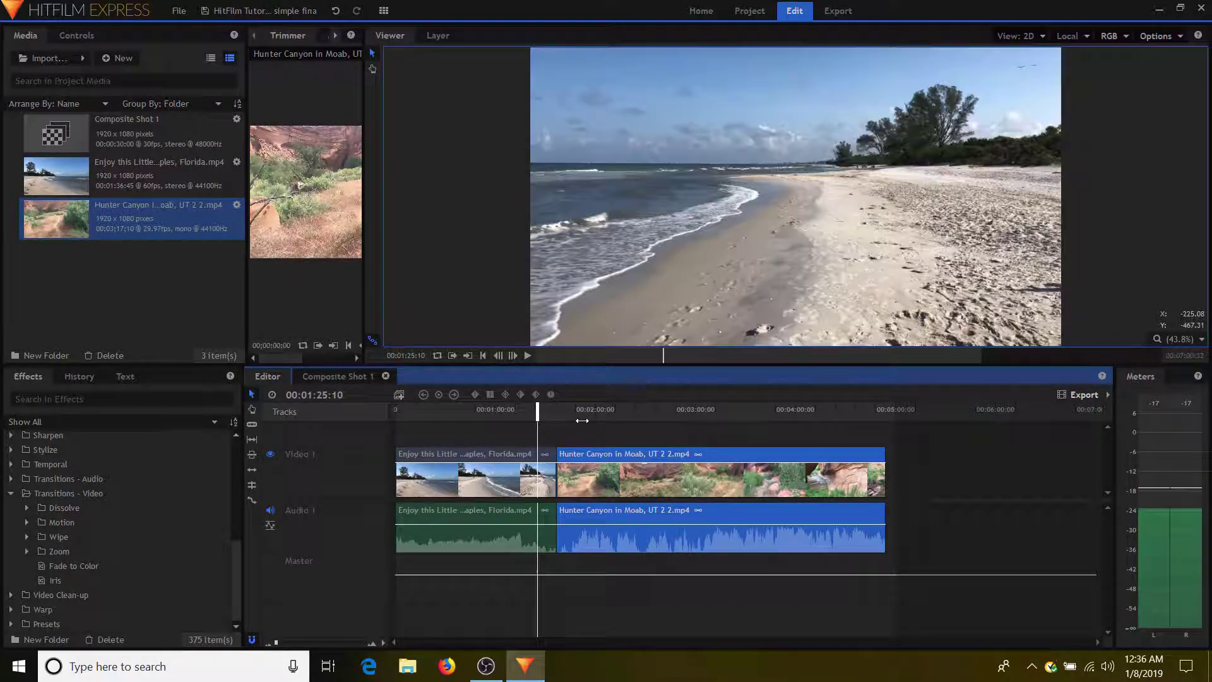
left_click(579, 420)
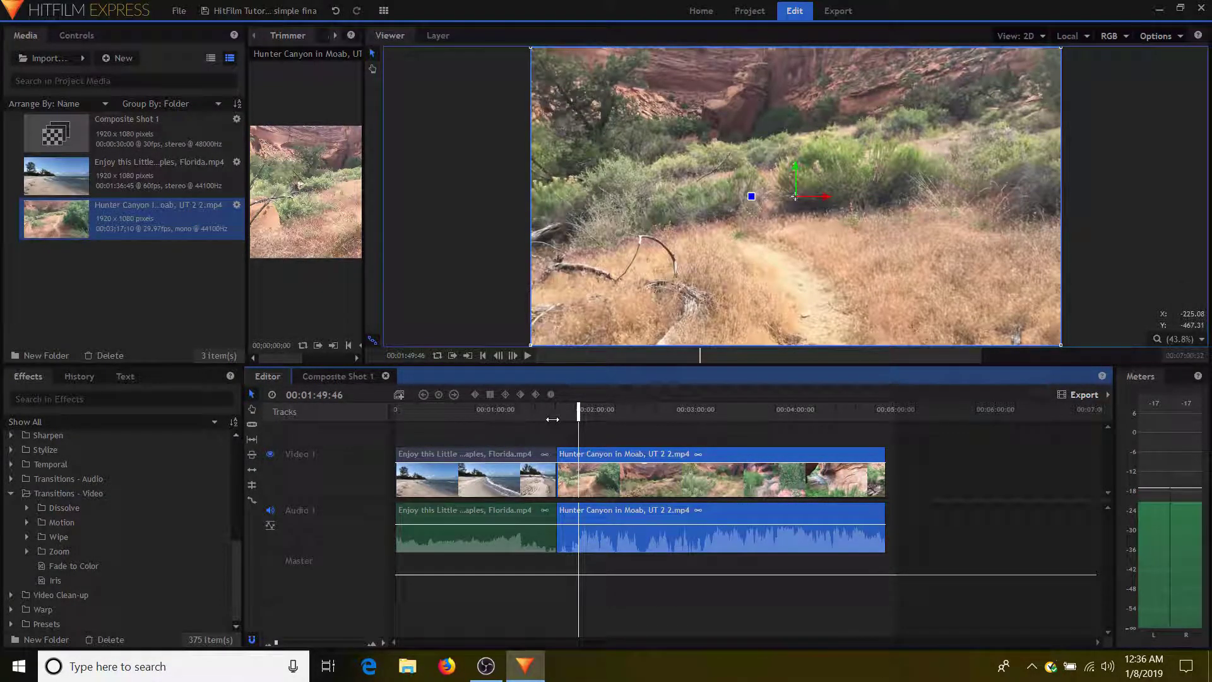
left_click(549, 419)
left_click(524, 357)
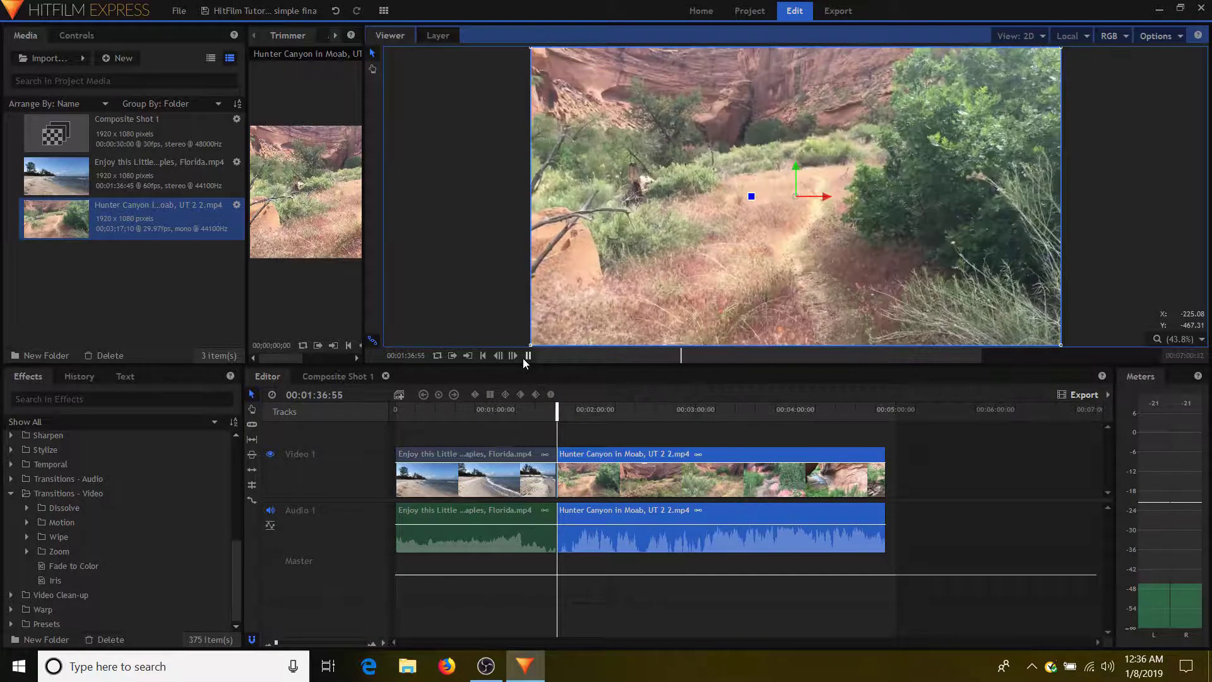
left_click(547, 412)
left_click_drag(549, 418, 545, 414)
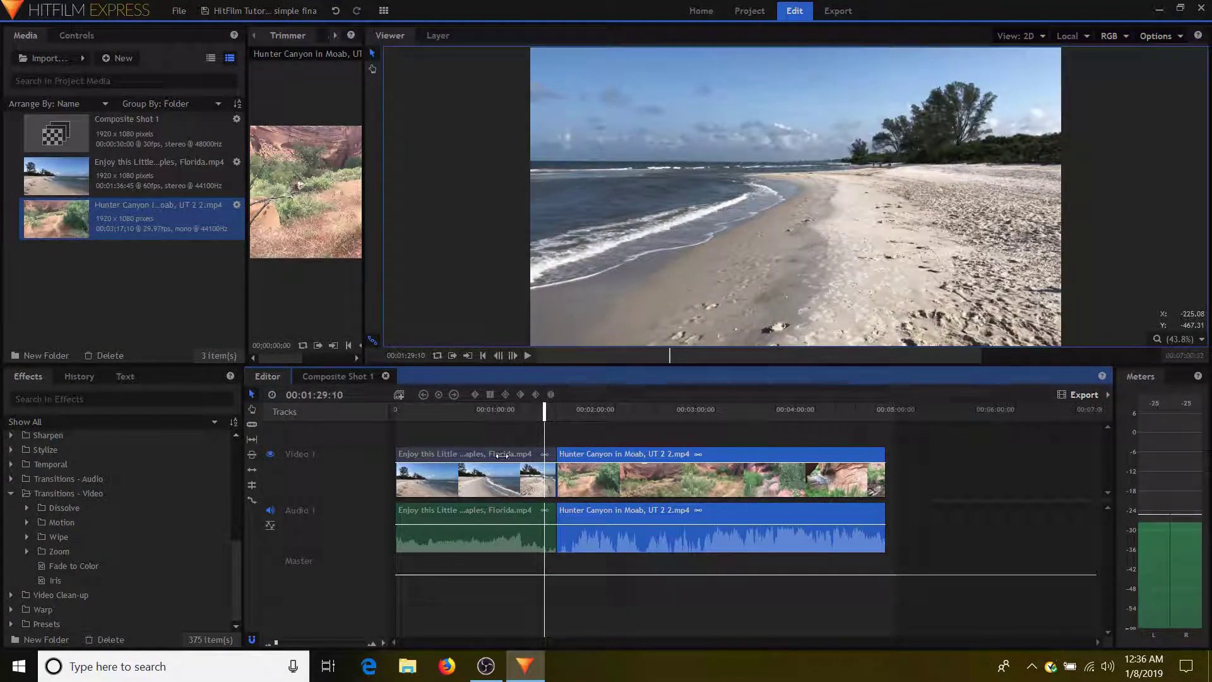
- Apply a Cross Dissolve transition at the cut between the two clips and lengthen it across both
left_click(27, 507)
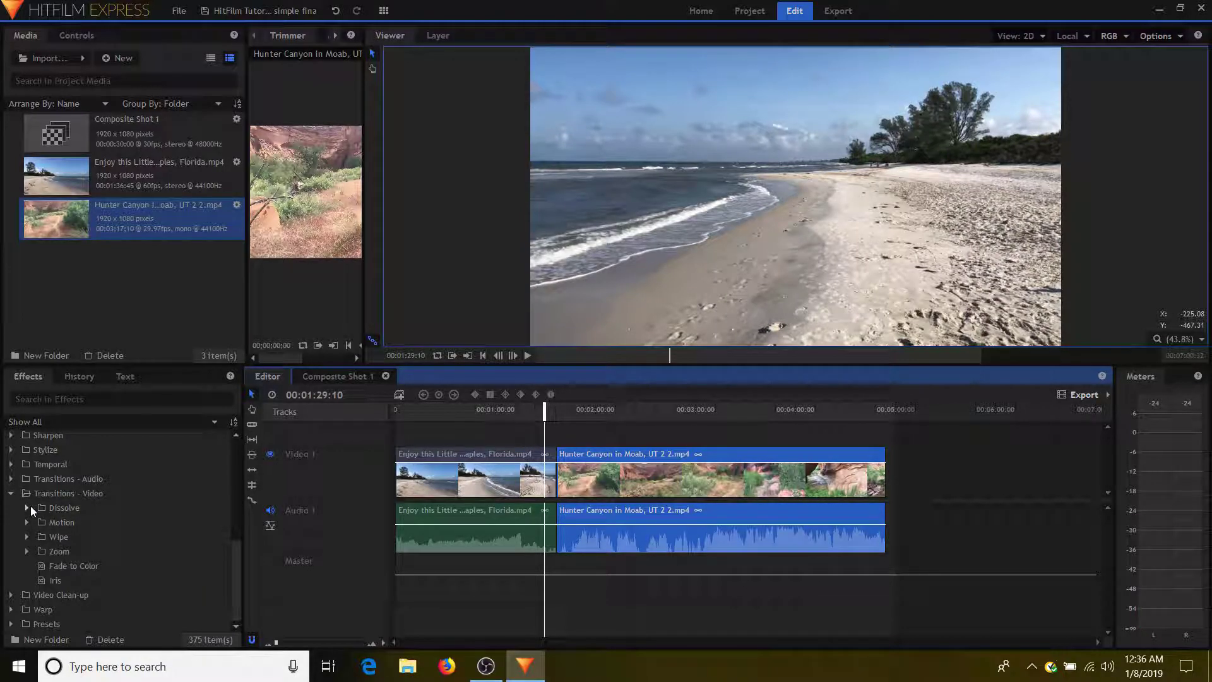
left_click(89, 536)
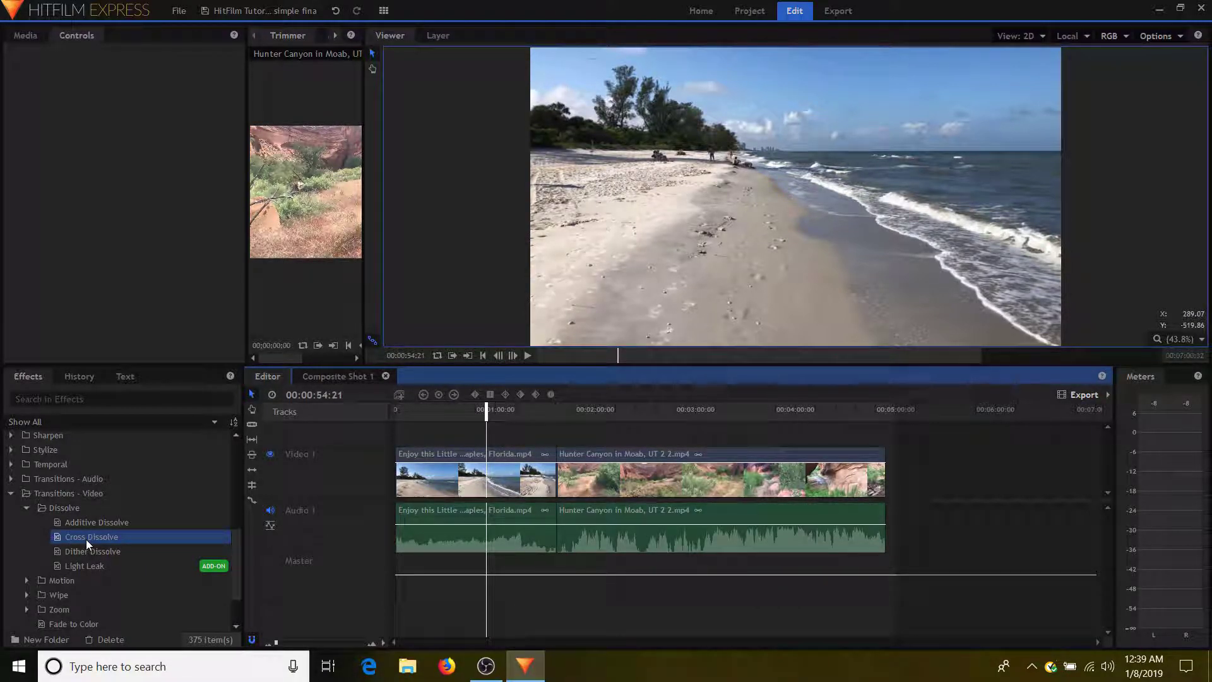
mouse_move(86, 539)
left_mouse_down()
mouse_move(270, 521)
mouse_move(559, 455)
left_mouse_up()
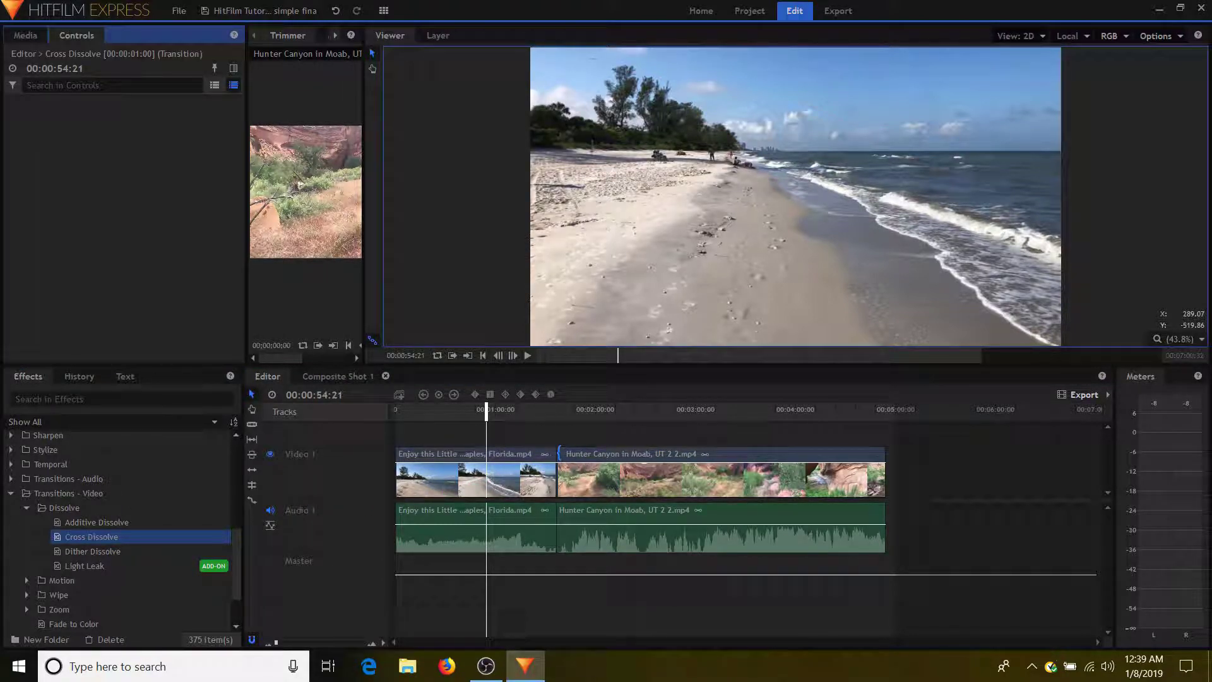
left_click(559, 453)
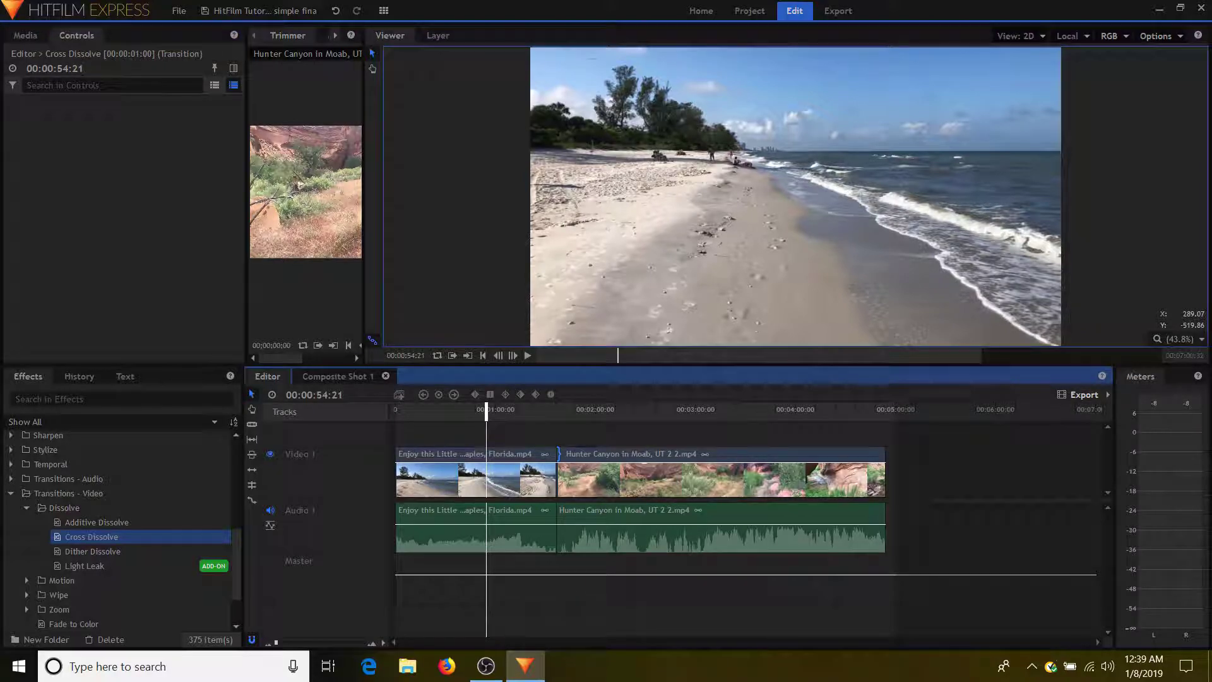
left_click_drag(559, 454, 566, 454)
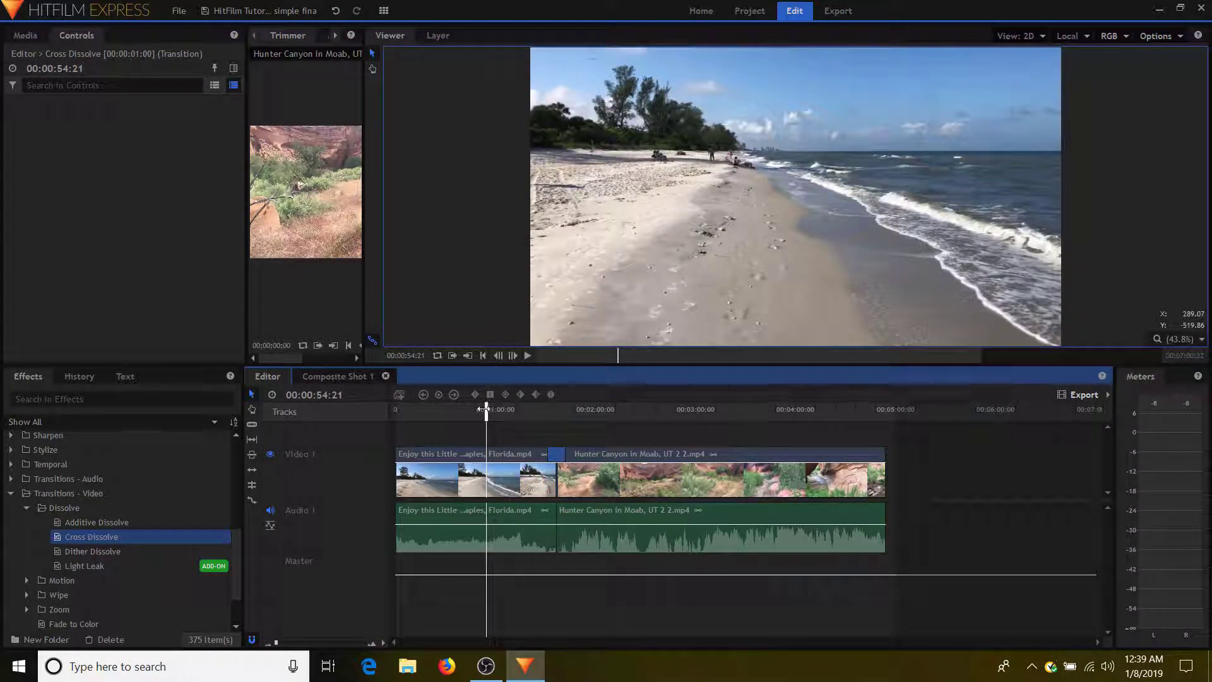
- Play back the Cross Dissolve from shortly before the cut and return the playhead to the beach clip
left_click_drag(484, 410, 538, 416)
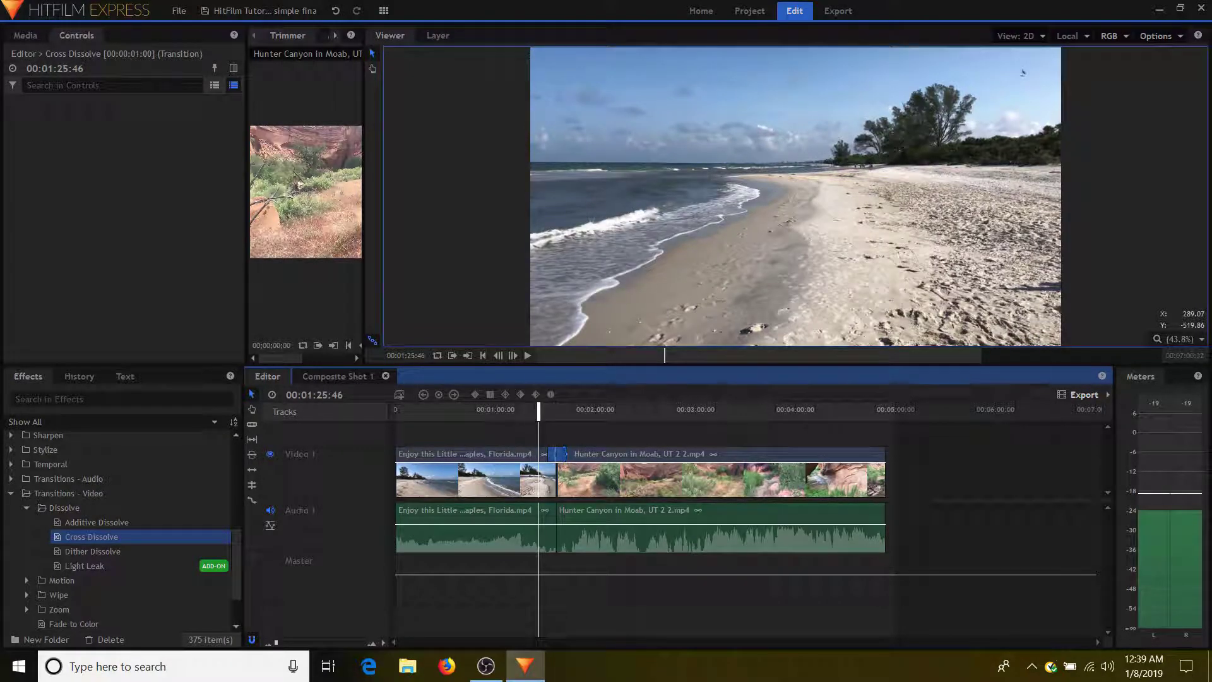
left_click(527, 356)
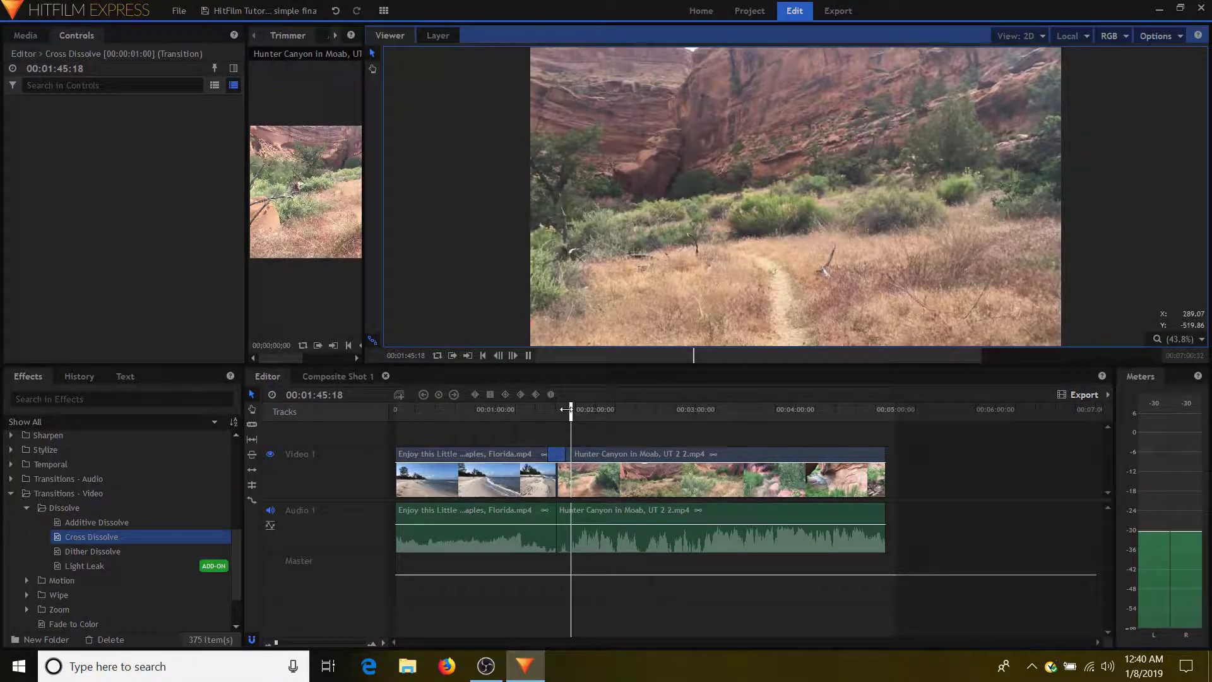
key("space")
mouse_move(531, 409)
left_mouse_down()
mouse_move(554, 409)
mouse_move(532, 410)
left_mouse_up()
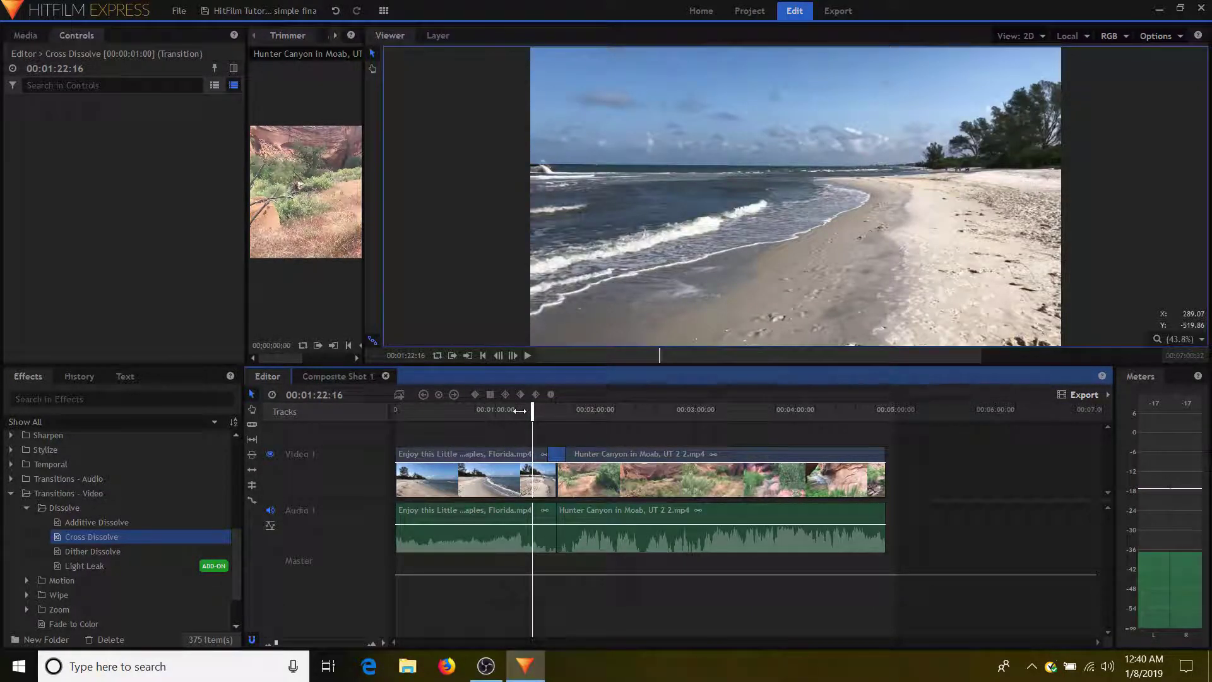
left_click(519, 410)
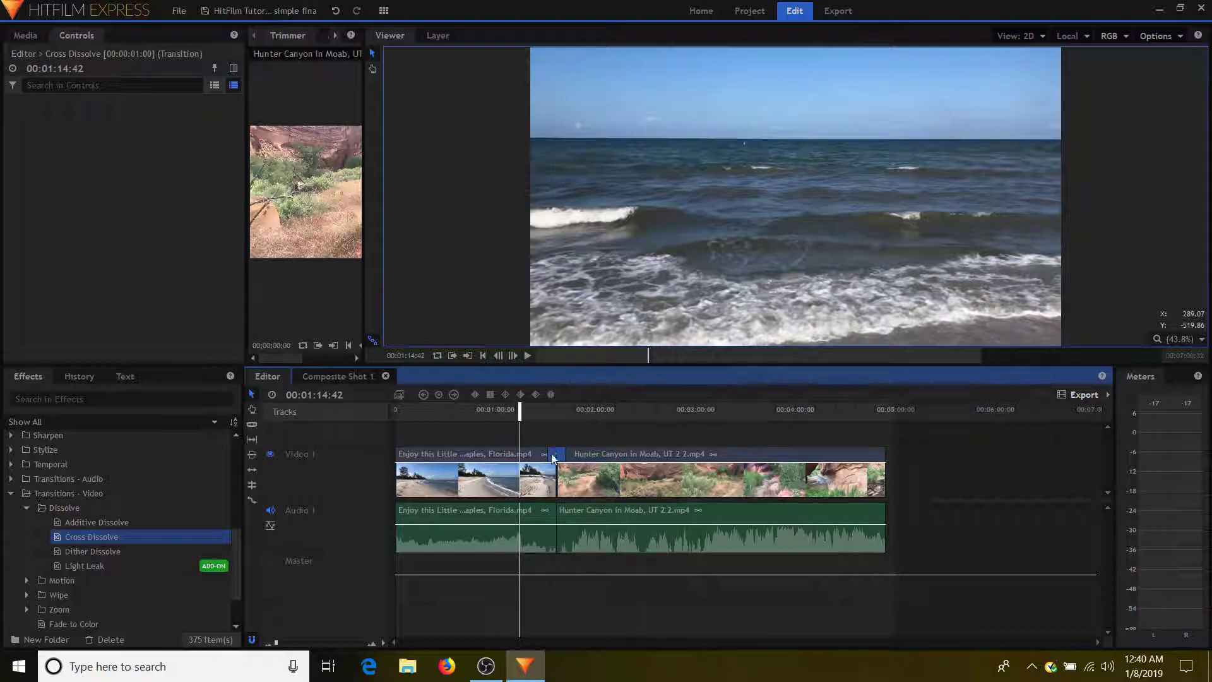
- Replace the Cross Dissolve with the Push motion transition at the cut and lengthen it across both clips
key("Delete")
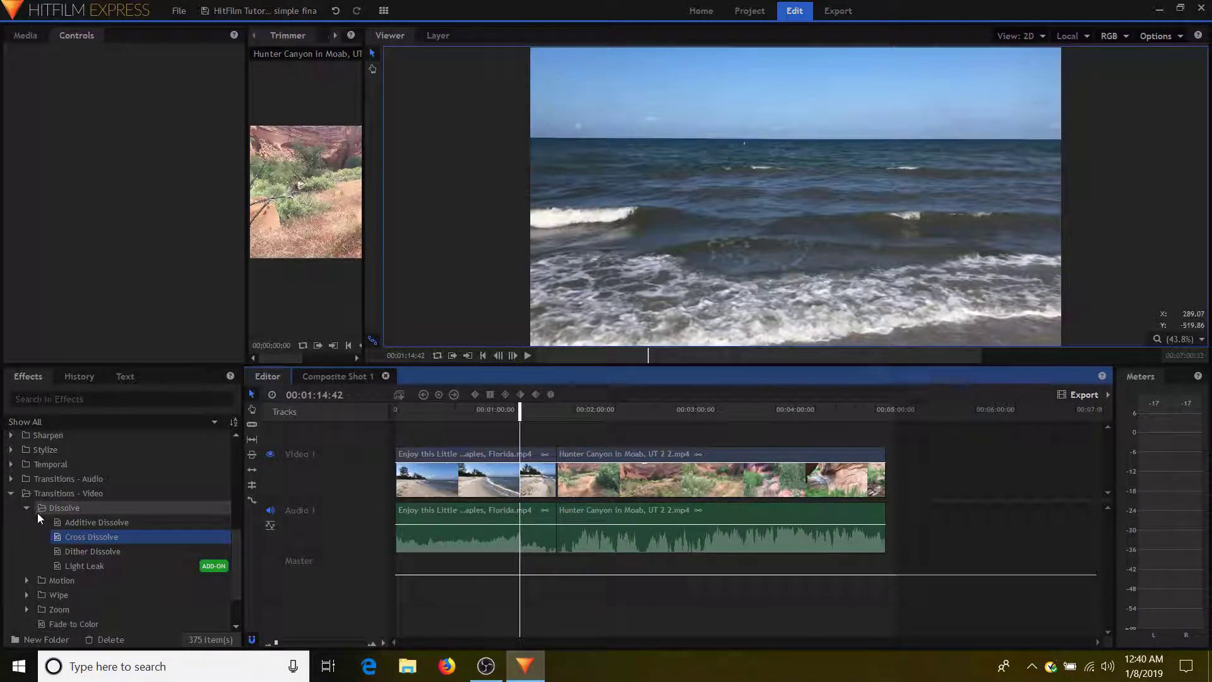
left_click(26, 509)
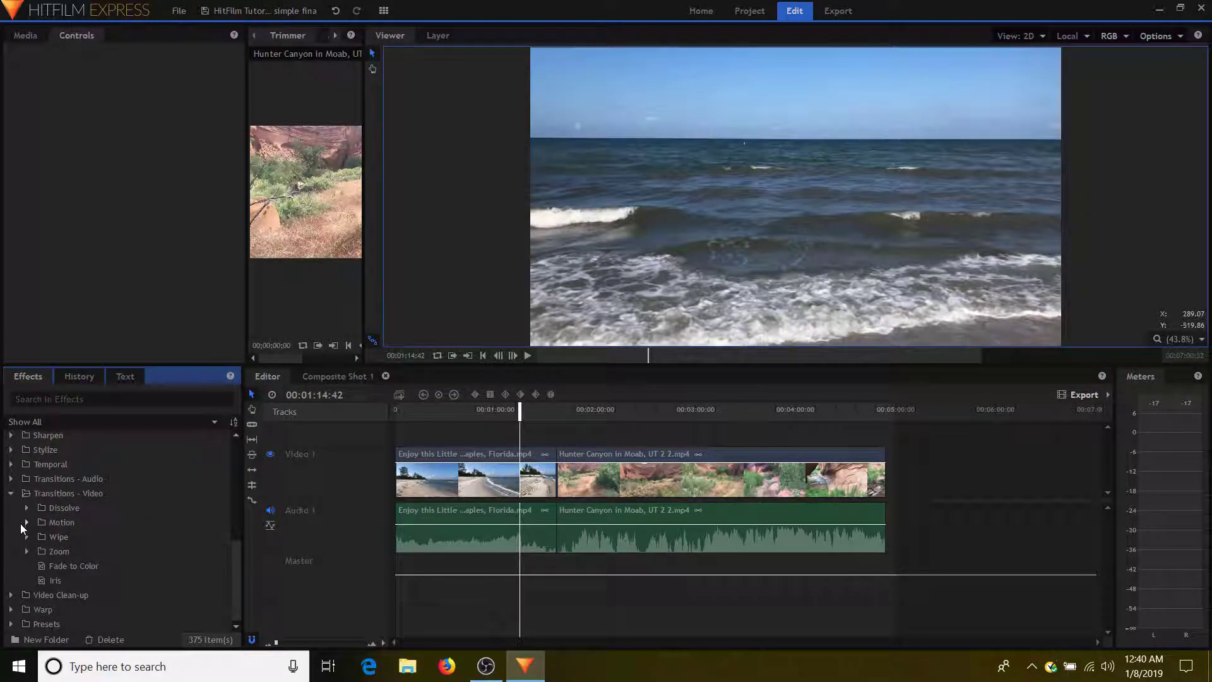
left_click(26, 524)
left_click(60, 536)
mouse_move(59, 535)
left_mouse_down()
mouse_move(266, 536)
mouse_move(436, 498)
mouse_move(555, 453)
left_mouse_up()
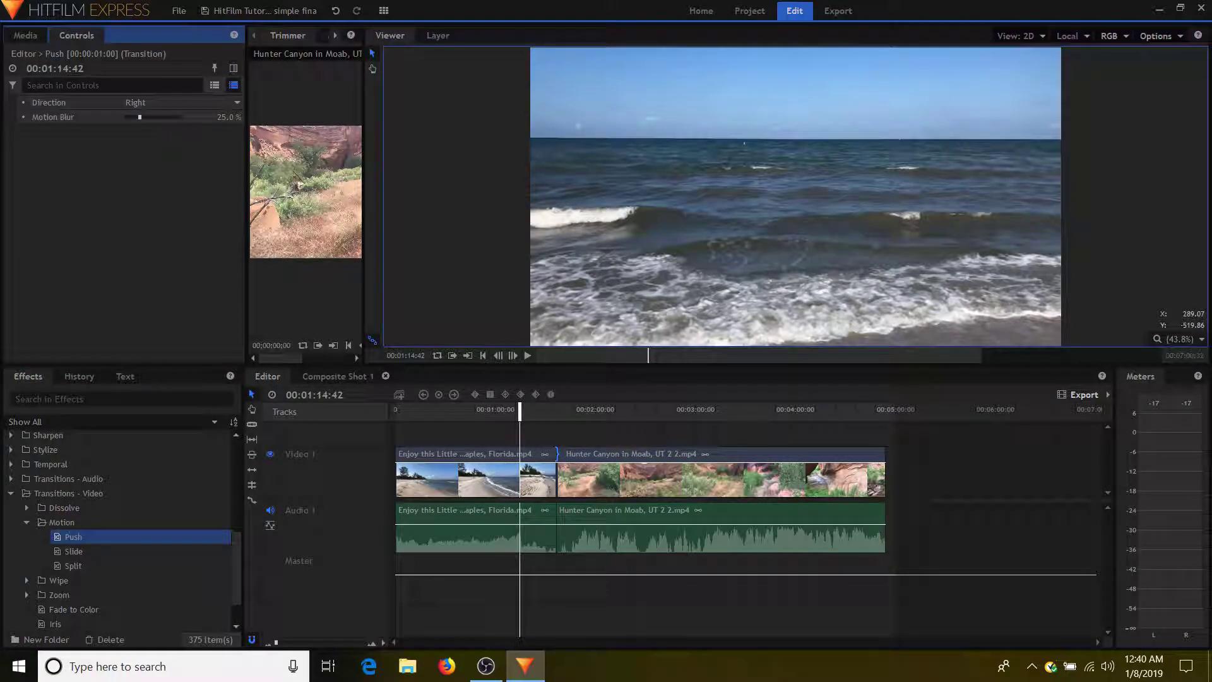
left_click_drag(566, 454, 559, 455)
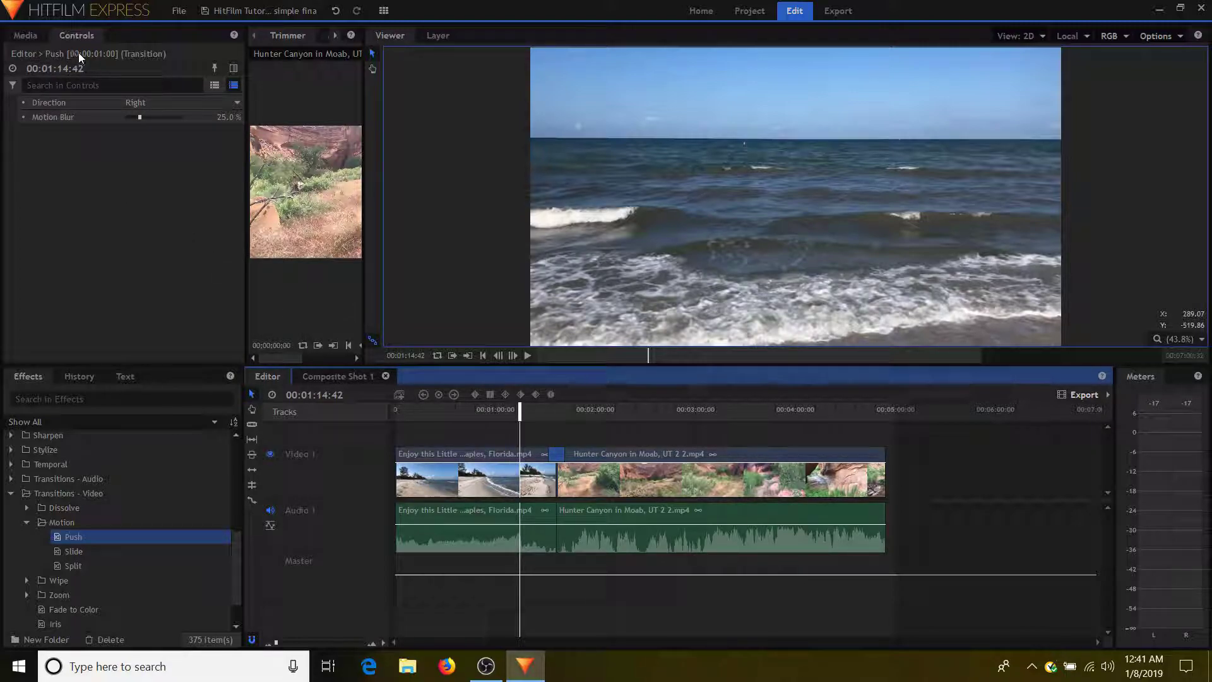
- Set the Push transition's Motion Blur to 100% and keep its Direction at Right
left_click(140, 119)
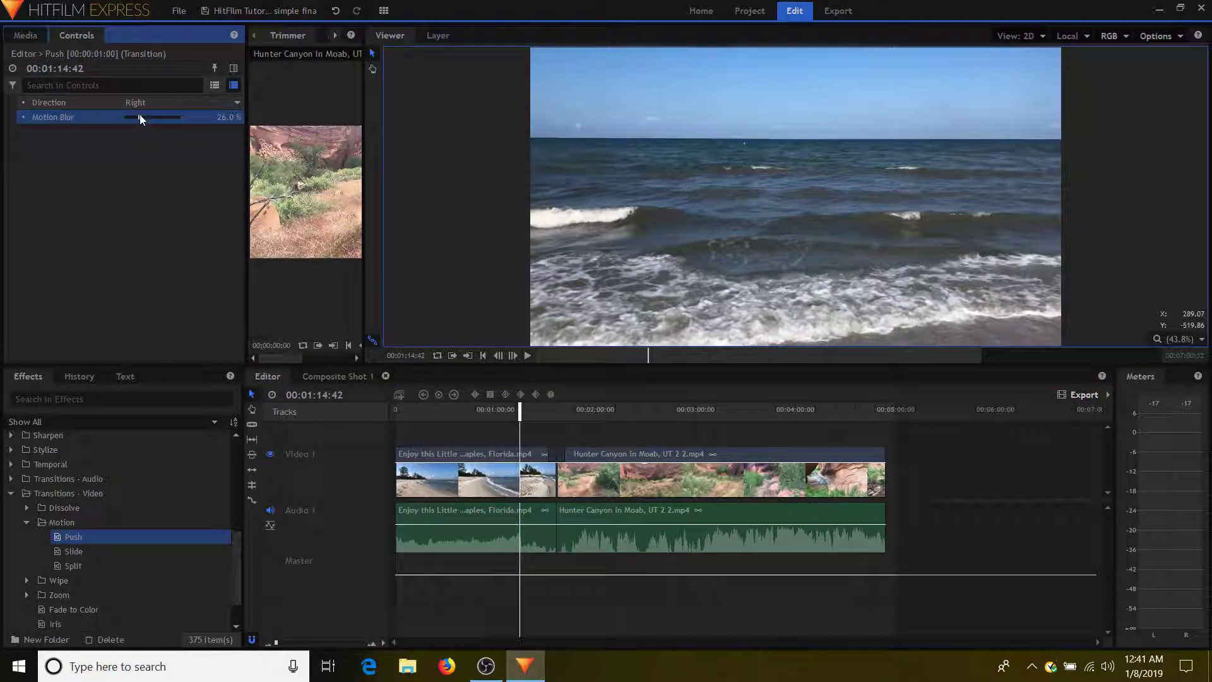
left_click_drag(140, 118, 183, 118)
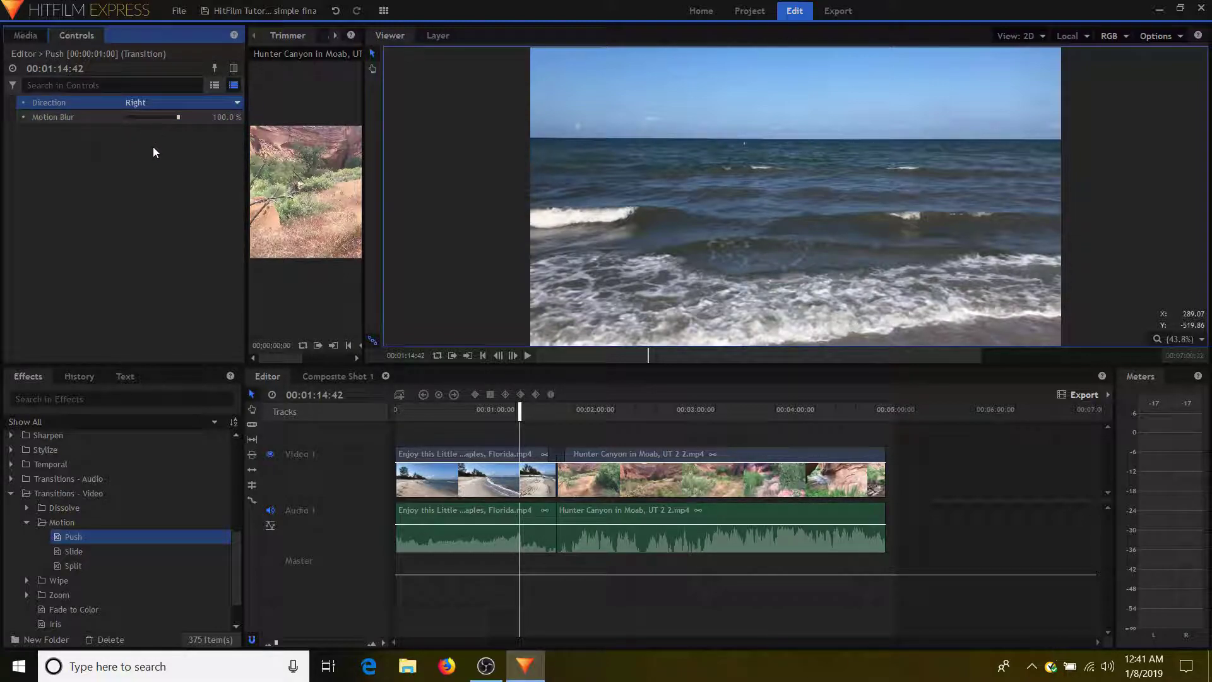
left_click(164, 101)
- Play back the Push transition from shortly before the cut into the canyon clip
left_click(524, 416)
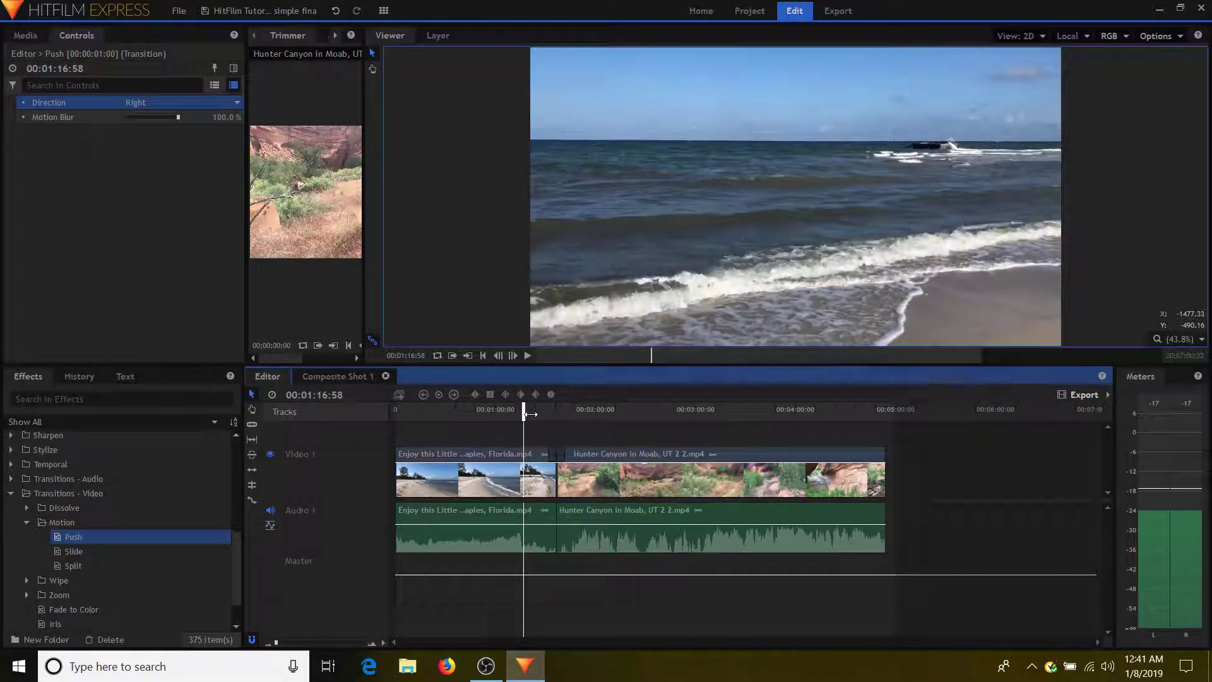
left_click(531, 414)
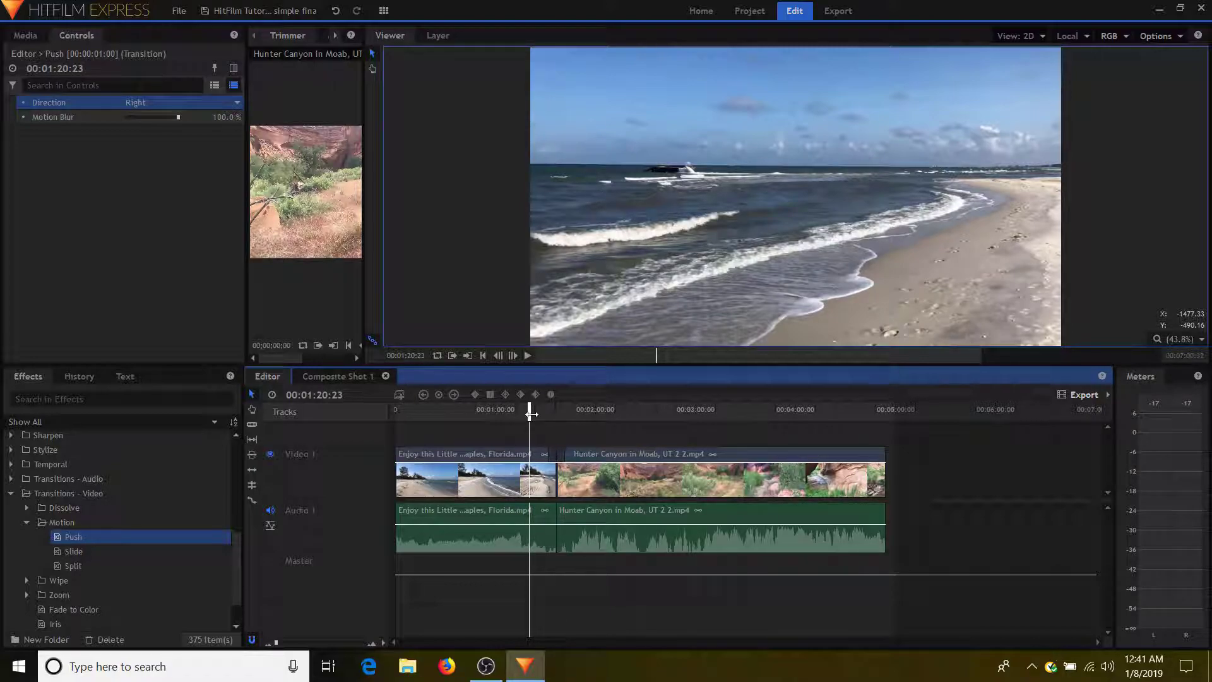
left_click(527, 356)
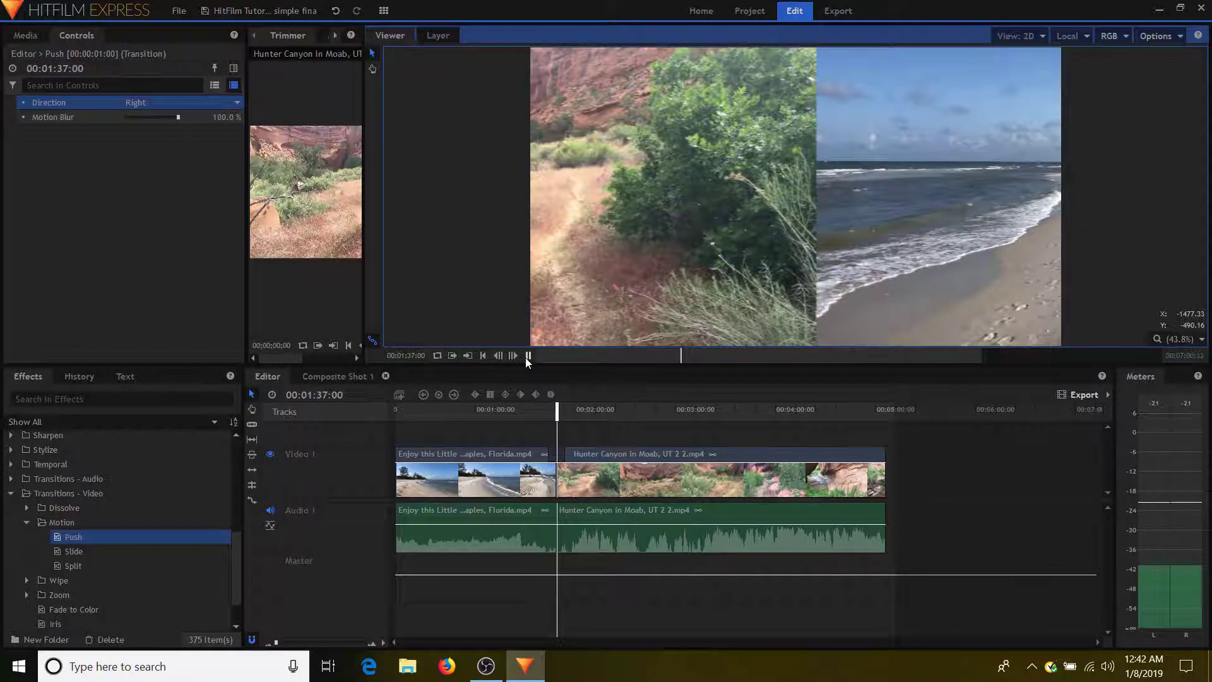
left_click(528, 355)
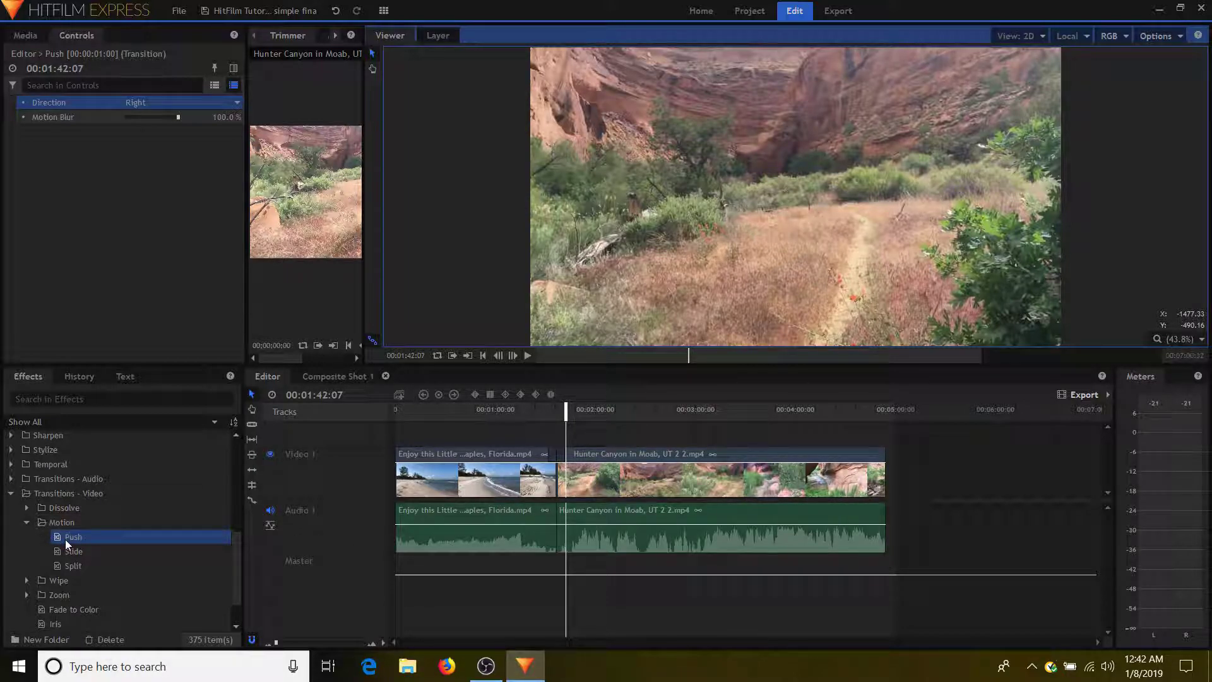
- Replace the Push transition with a Linear Wipe at the cut, extended across the ends of both clips
left_click(26, 522)
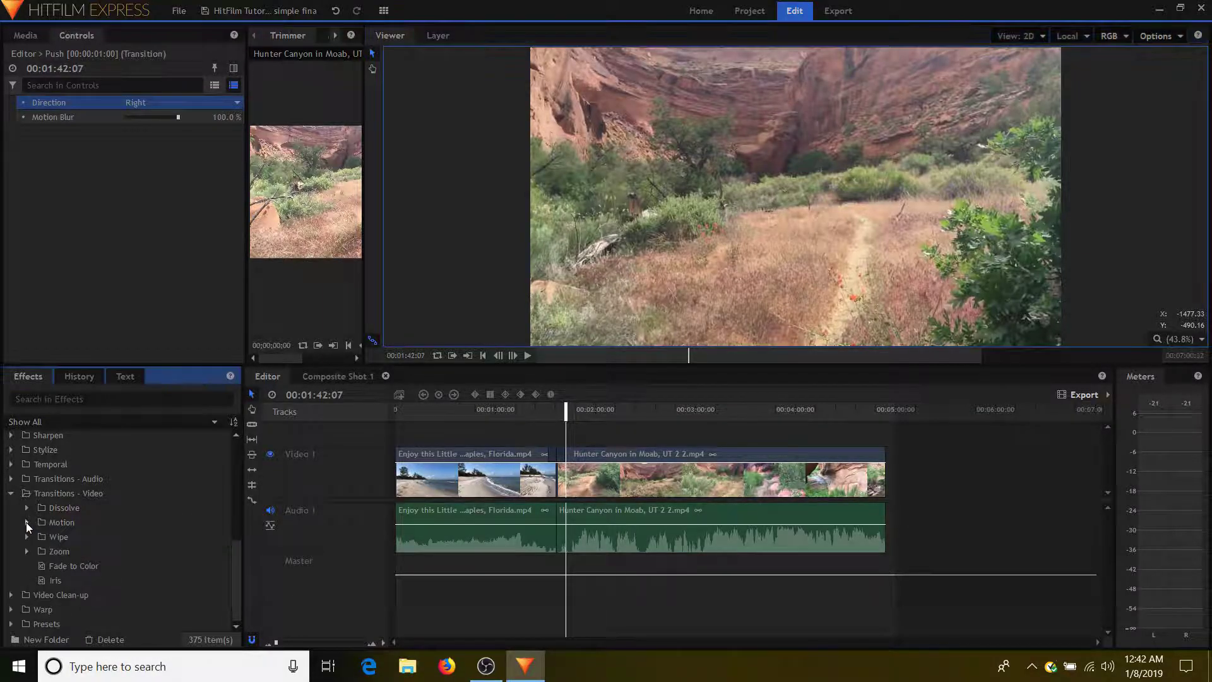
left_click(25, 536)
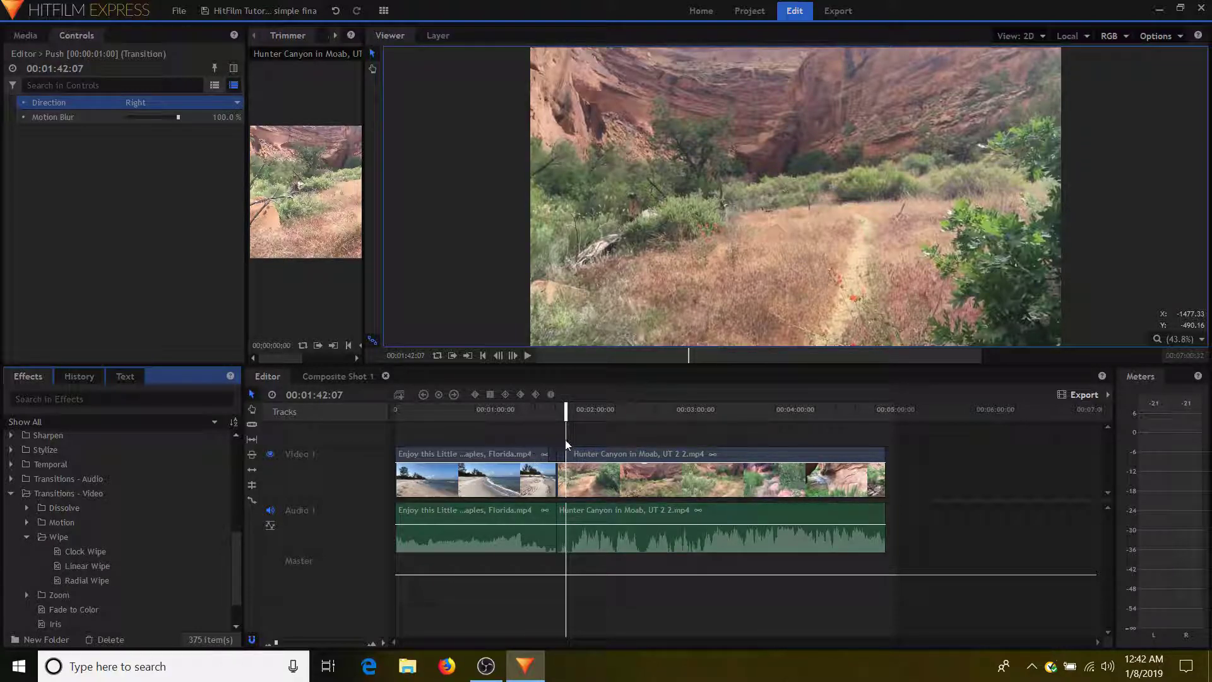
left_click_drag(566, 411, 528, 417)
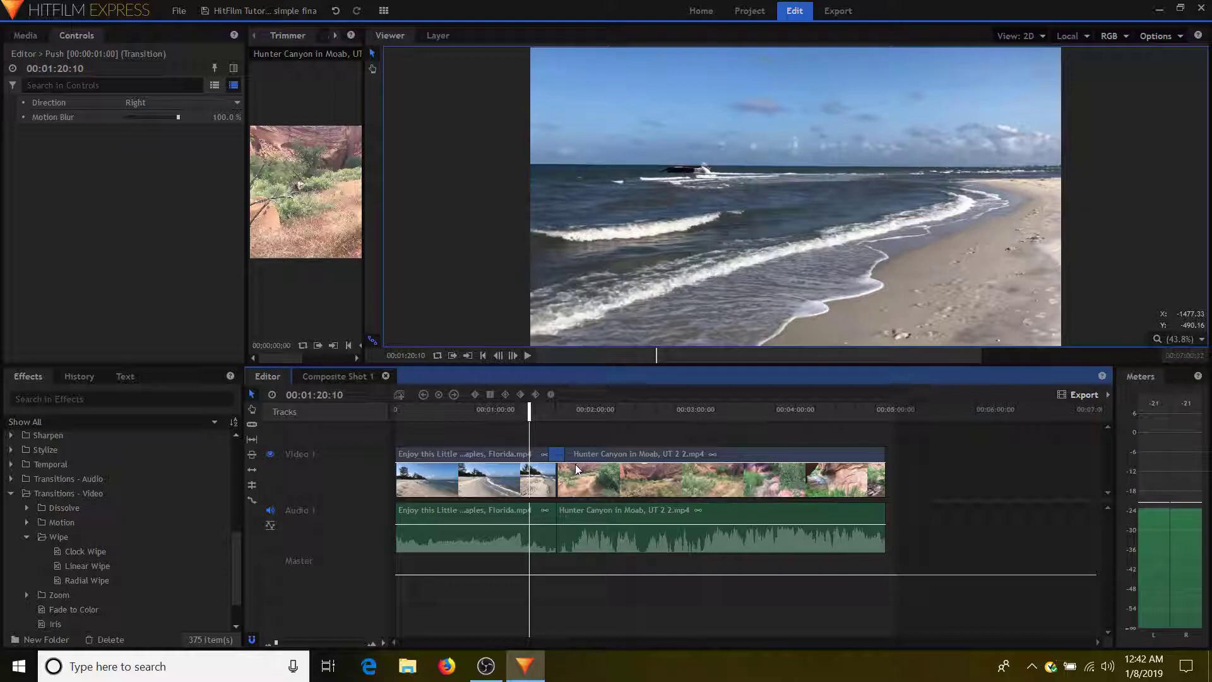
left_click(574, 464)
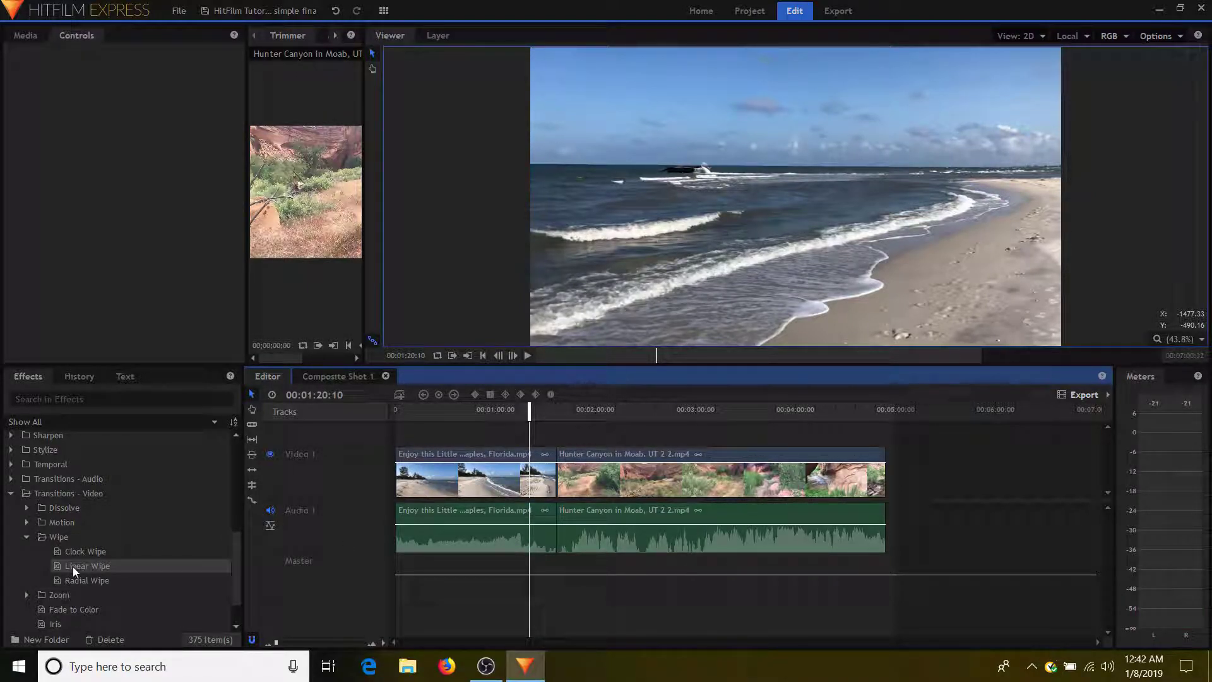
mouse_move(74, 566)
left_mouse_down()
mouse_move(340, 534)
mouse_move(510, 487)
mouse_move(568, 454)
left_mouse_up()
- Play back the Linear Wipe between the clips, return the playhead before the cut, and collapse the Wipe folder
left_click(534, 411)
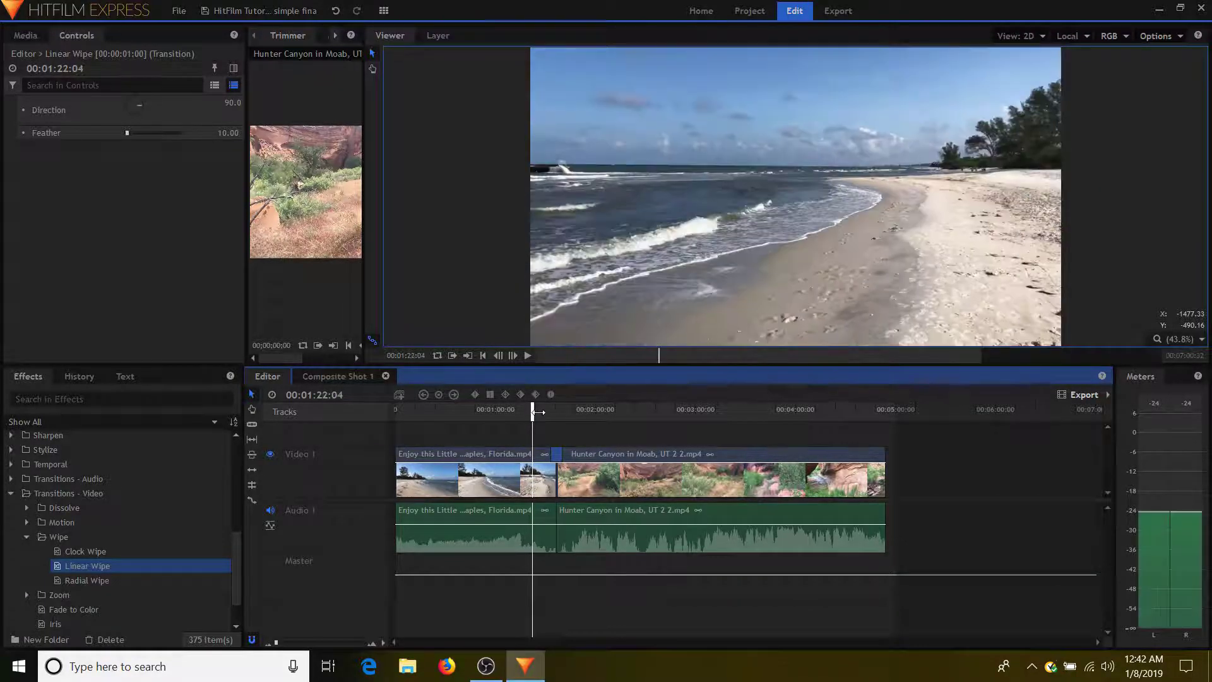
left_click(545, 411)
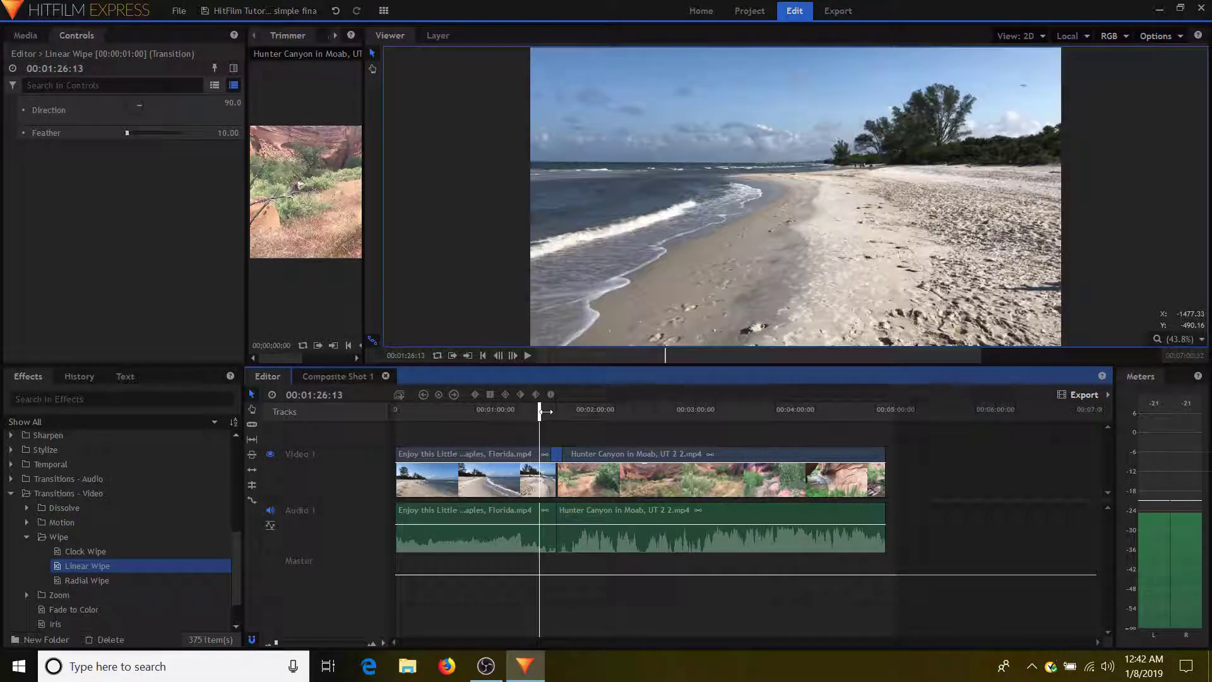
left_click(548, 411)
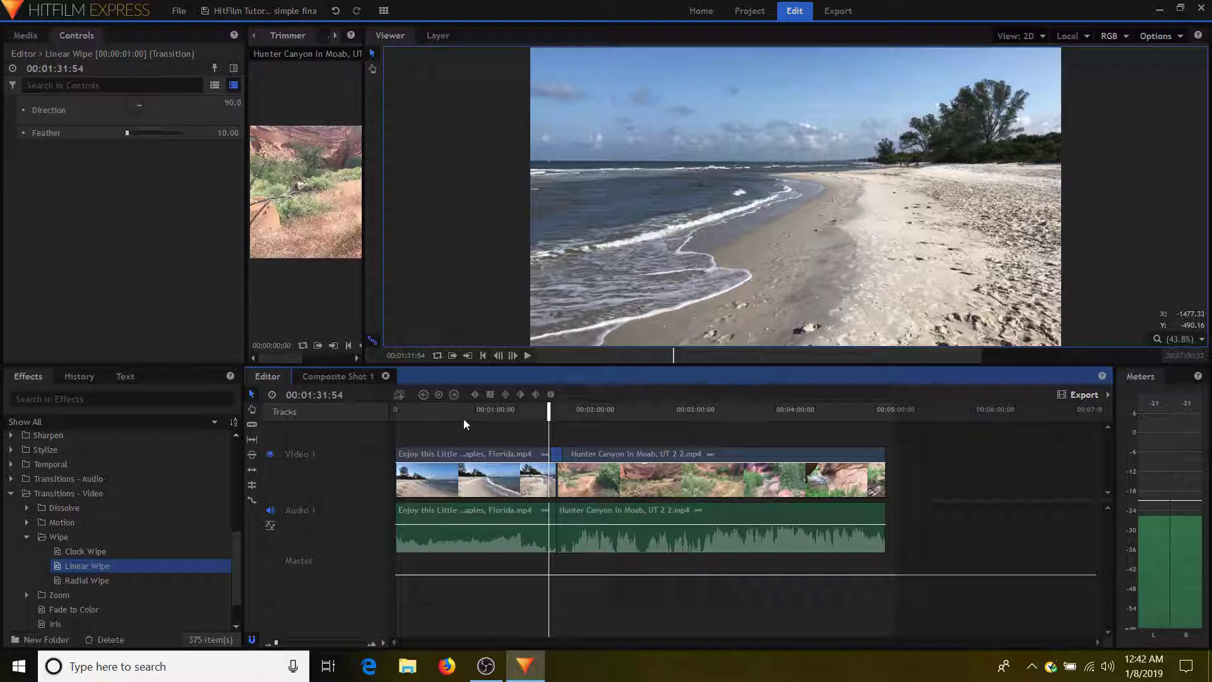
left_click(528, 355)
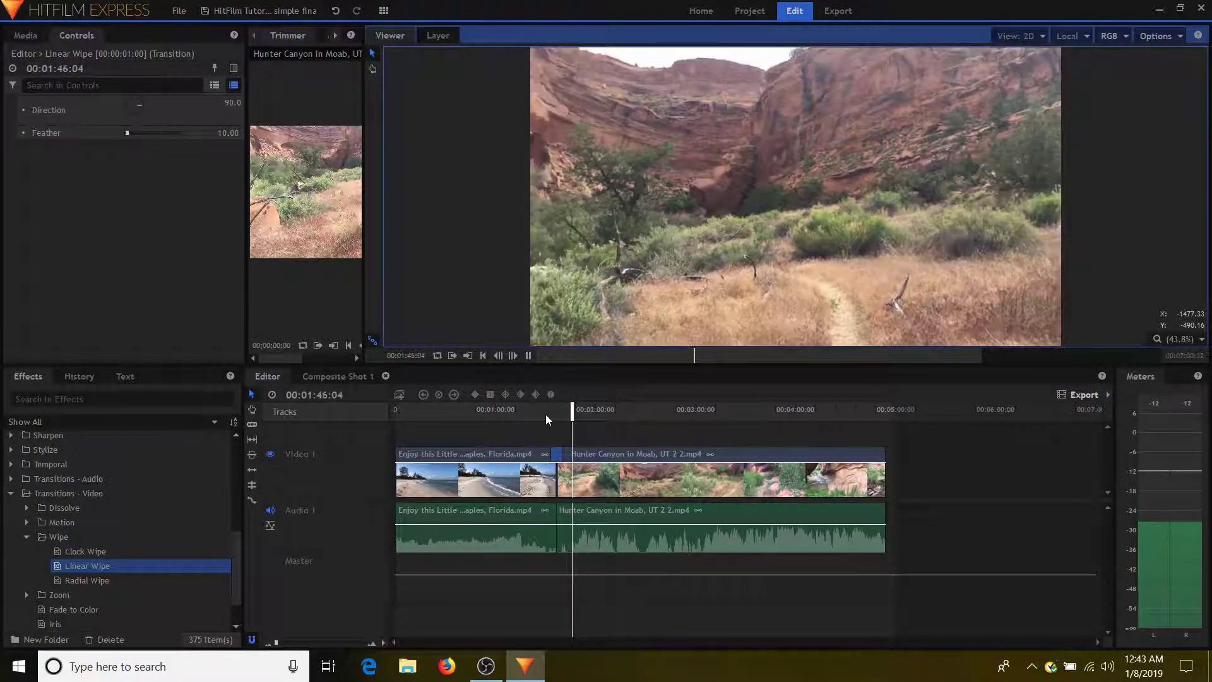
left_click_drag(575, 415, 523, 415)
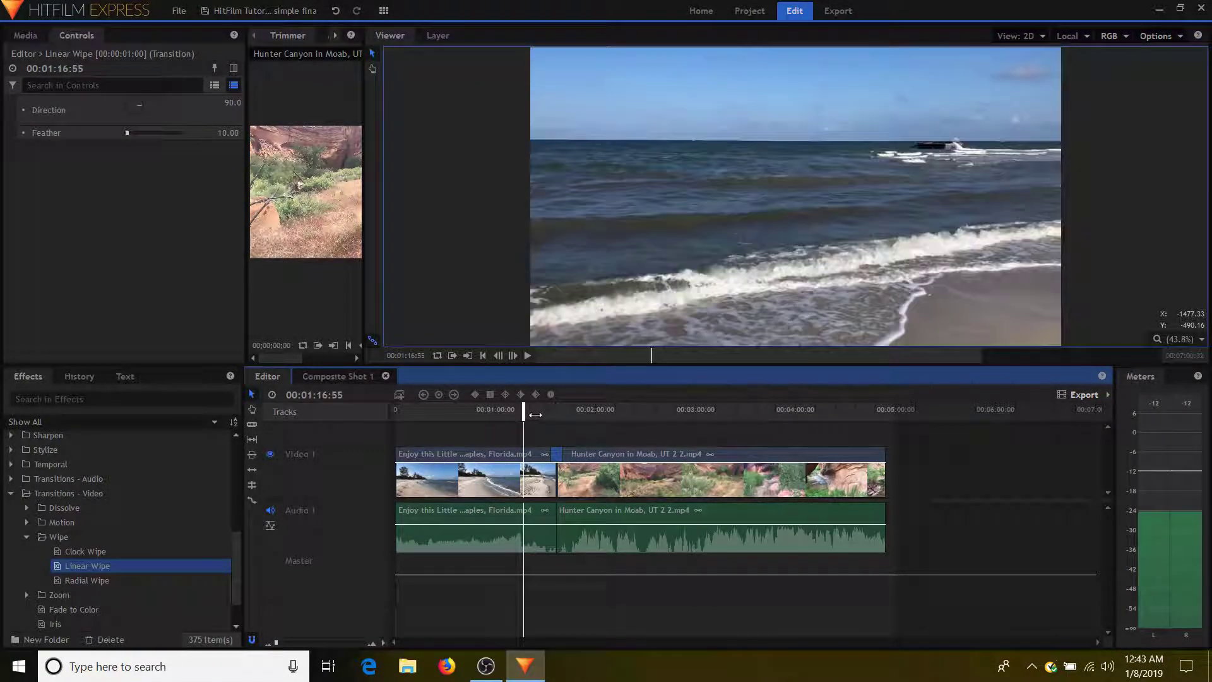
left_click(537, 414)
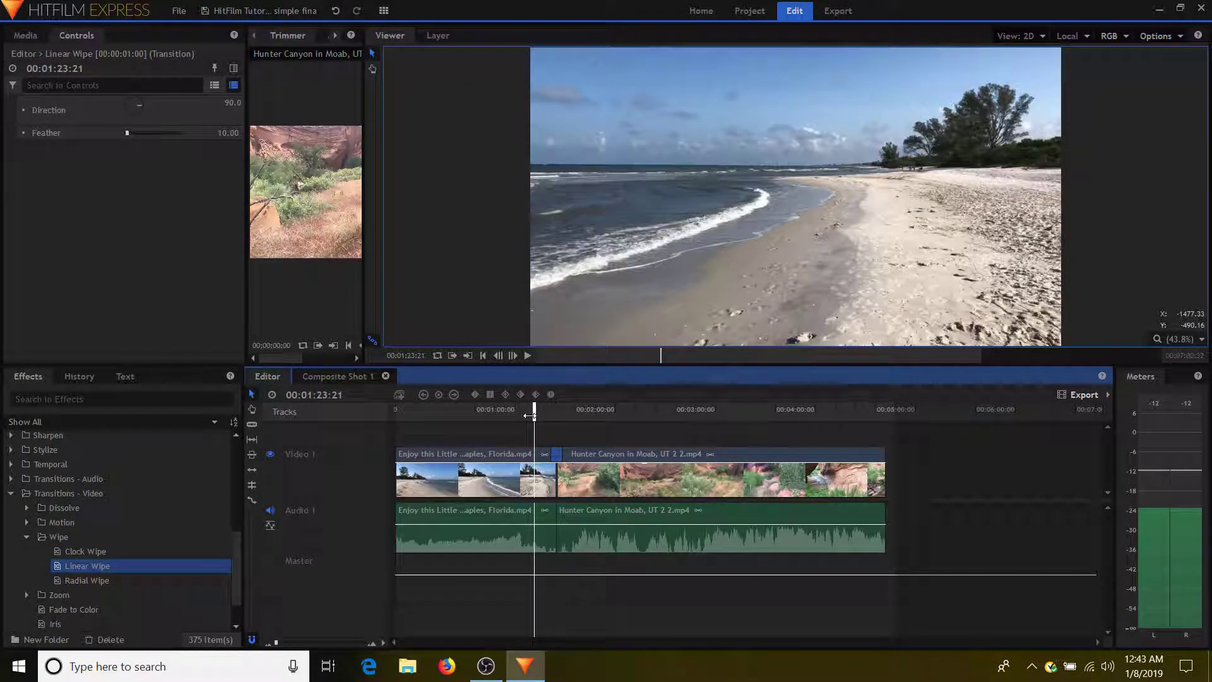
left_click_drag(521, 419, 520, 419)
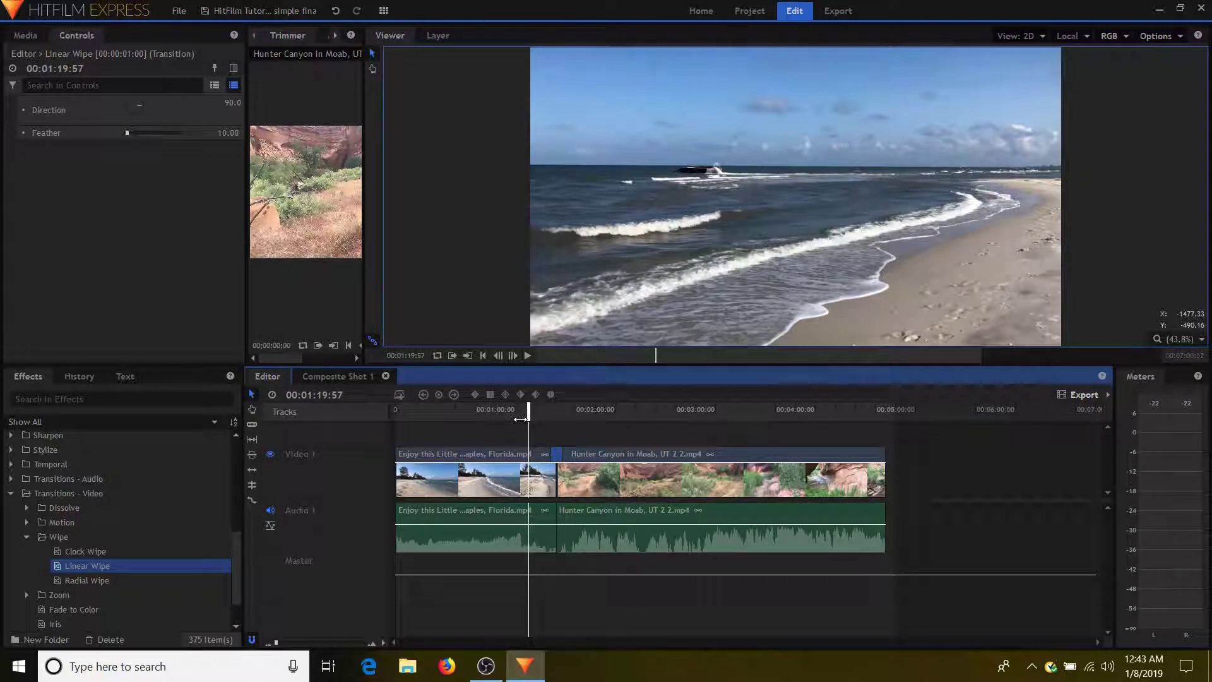
left_click(27, 537)
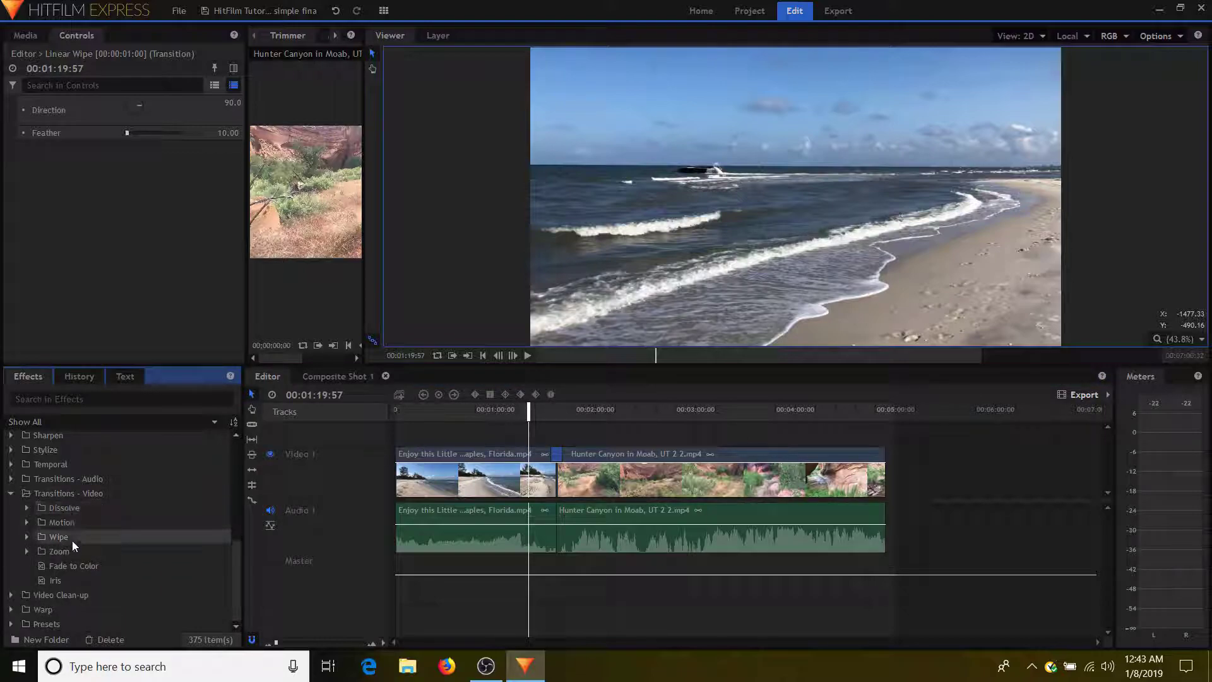